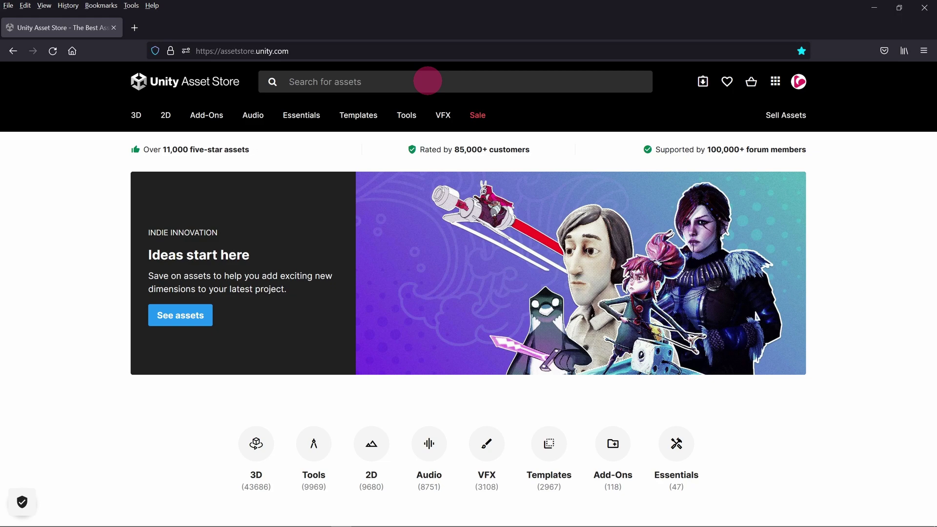
- Find Quick Outline in the Unity Asset Store and add it to My Assets, accepting the terms of service
left_click(428, 81)
type("Quick Outline")
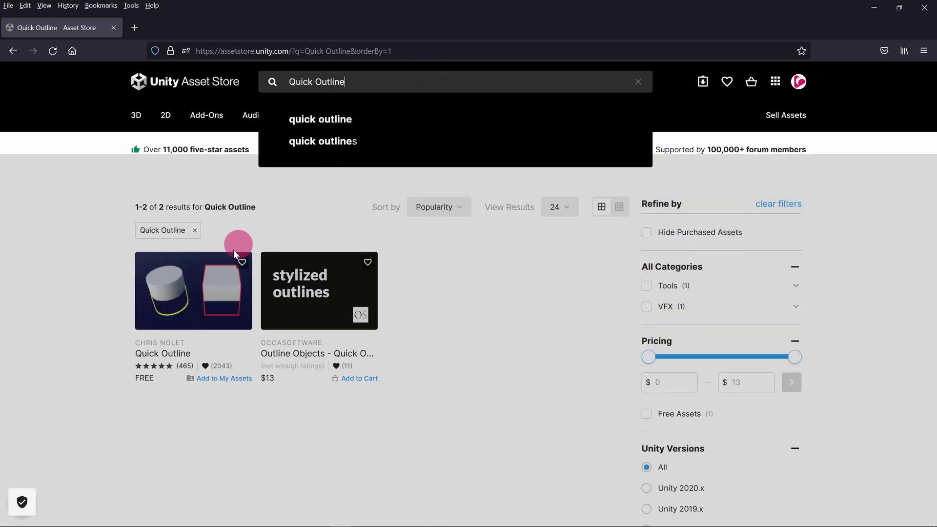
left_click(168, 354)
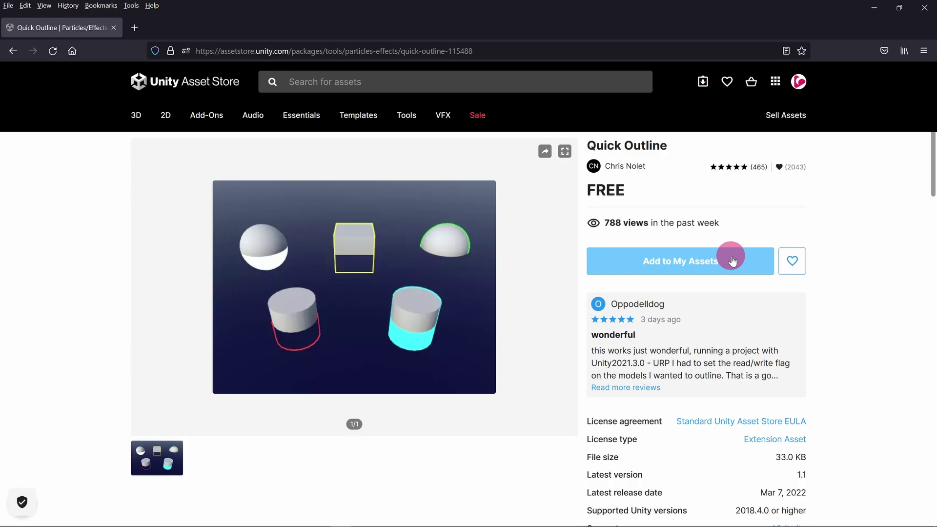
left_click(746, 260)
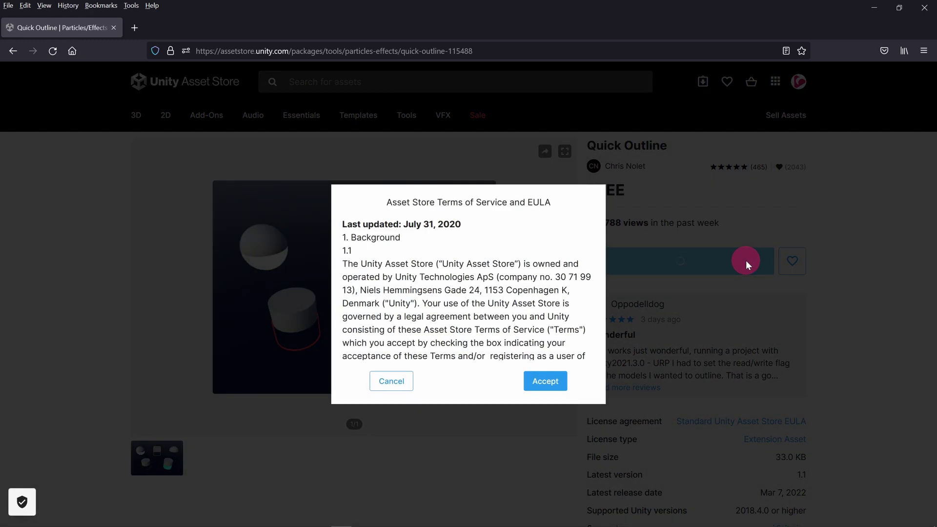
left_click(546, 379)
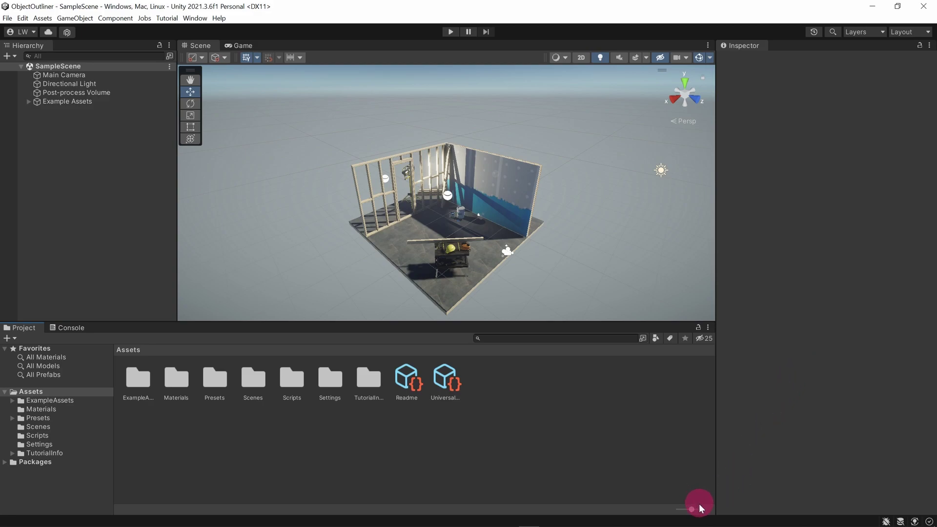
- In the Unity editor, show the project assets as a compact list and select the Workbench under Example Assets
left_click_drag(699, 507, 666, 506)
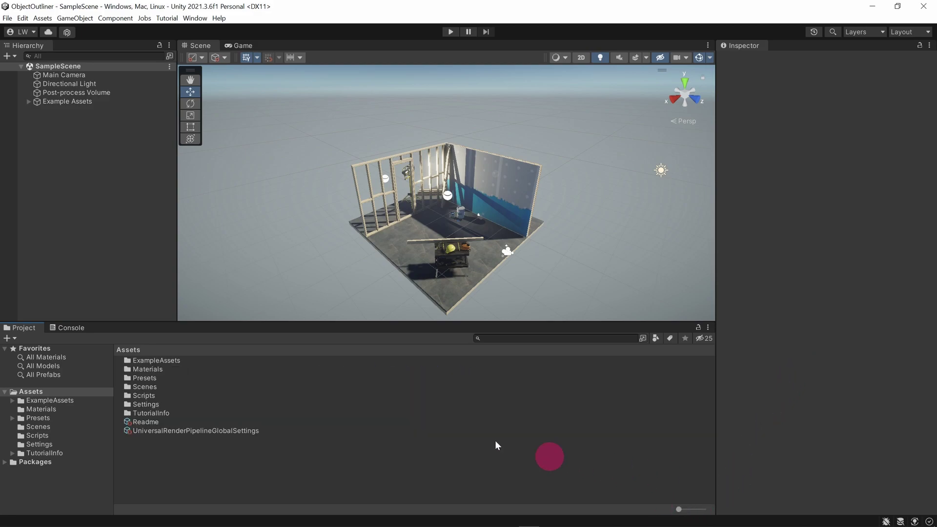
left_click(28, 102)
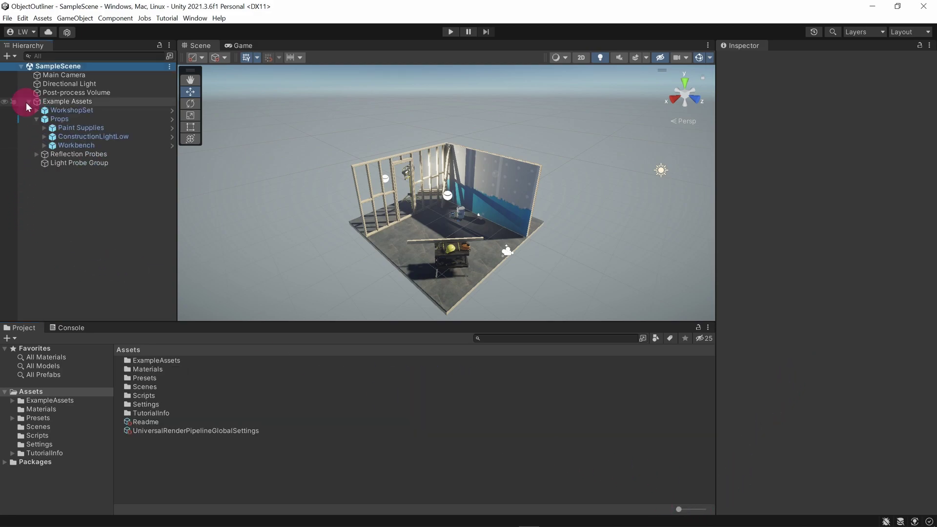
left_click(75, 145)
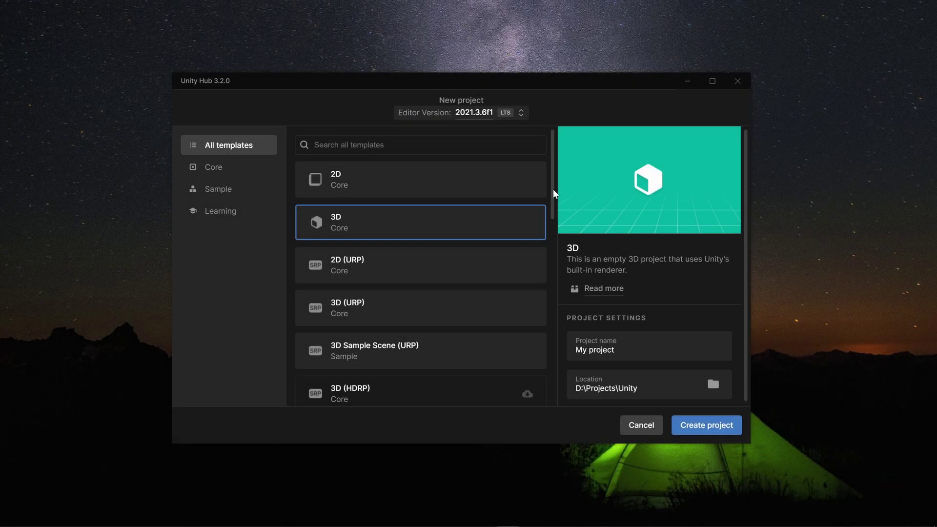
- In Unity Hub, create a project named ObjectOutliner from the 3D Sample Scene (URP) template
left_click_drag(553, 188, 556, 234)
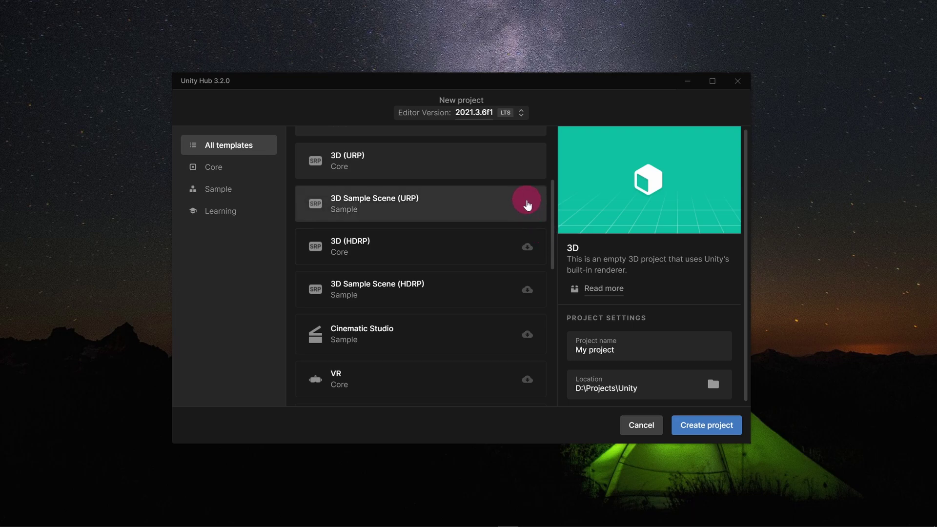
left_click(527, 205)
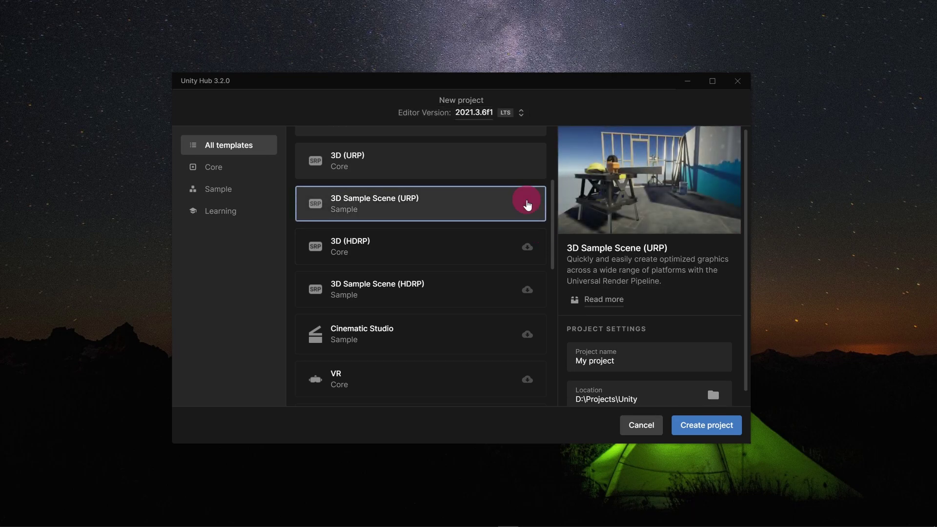
left_click(662, 356)
key("ctrl+a")
key("BackSpace")
type("ObjectOutl")
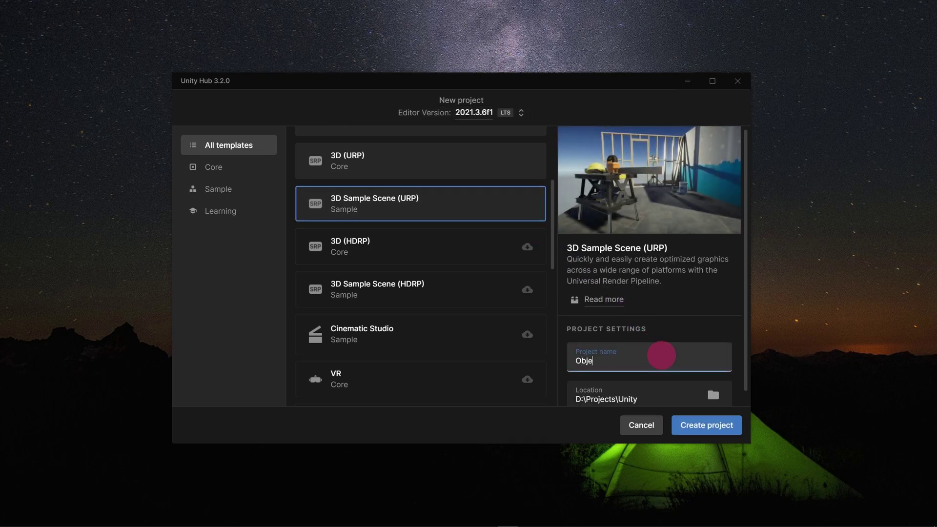
type("iner")
left_click(706, 432)
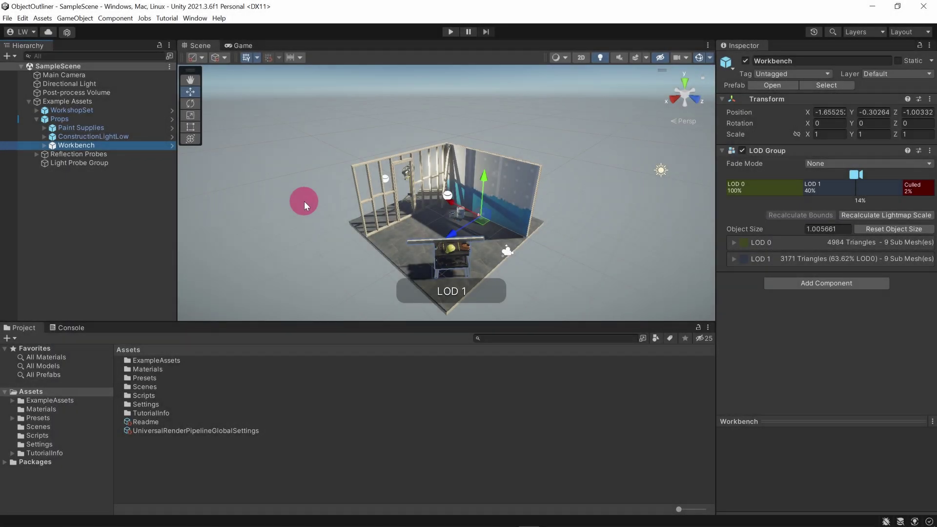
- Frame the Workbench in the scene and download the Quick Outline package from My Assets through the Package Manager
key("f")
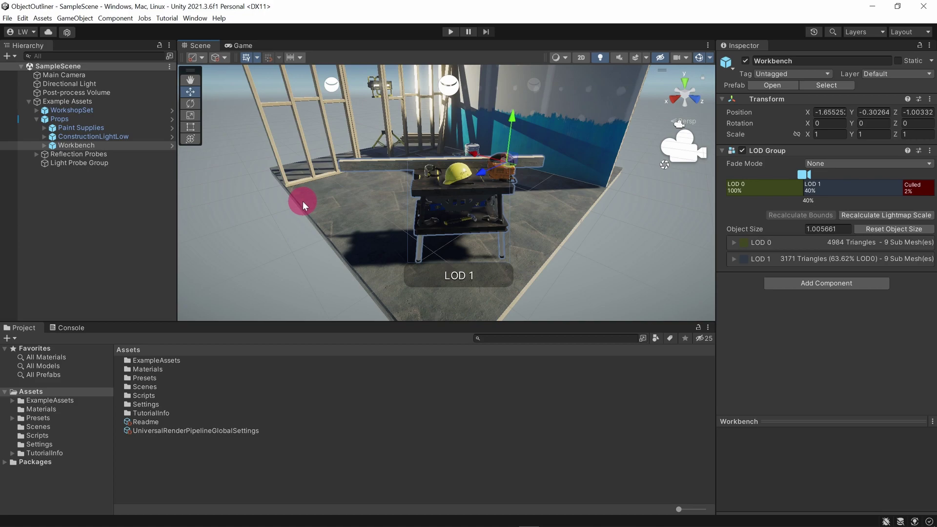
left_click(197, 20)
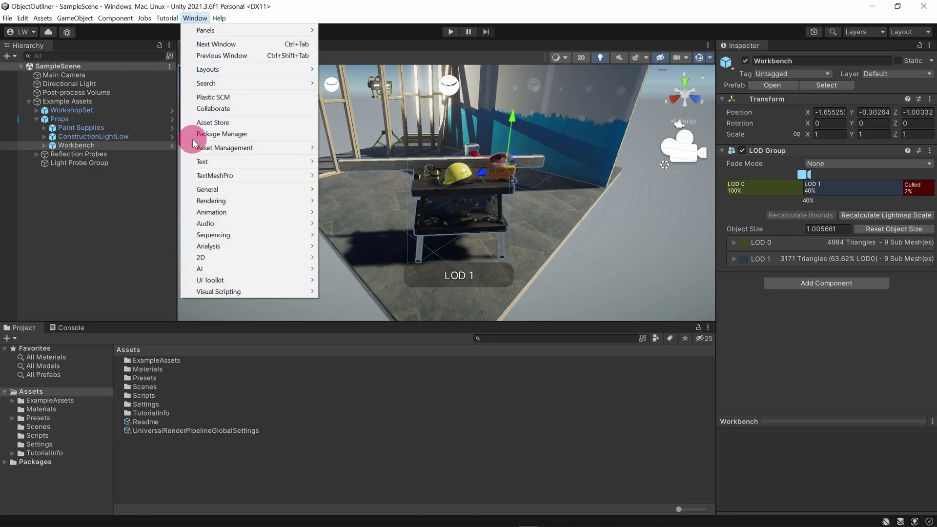
left_click(215, 134)
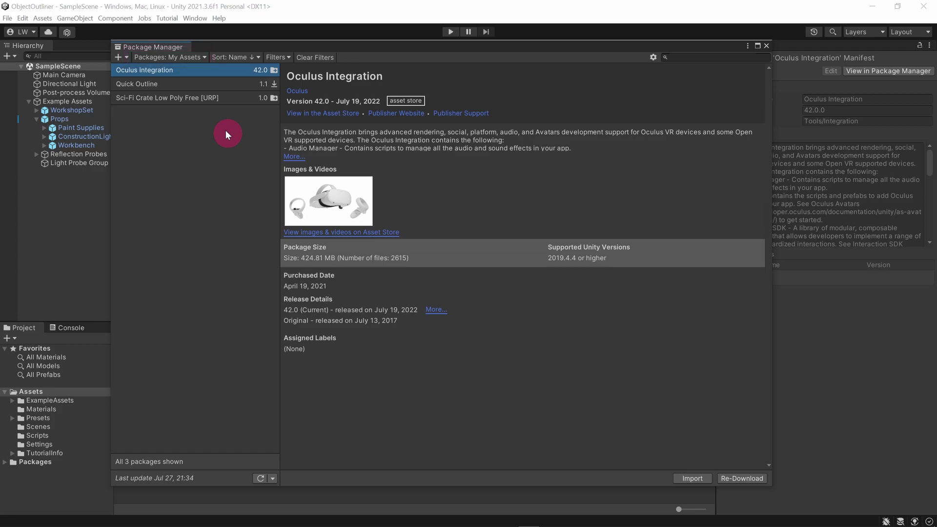
left_click(186, 84)
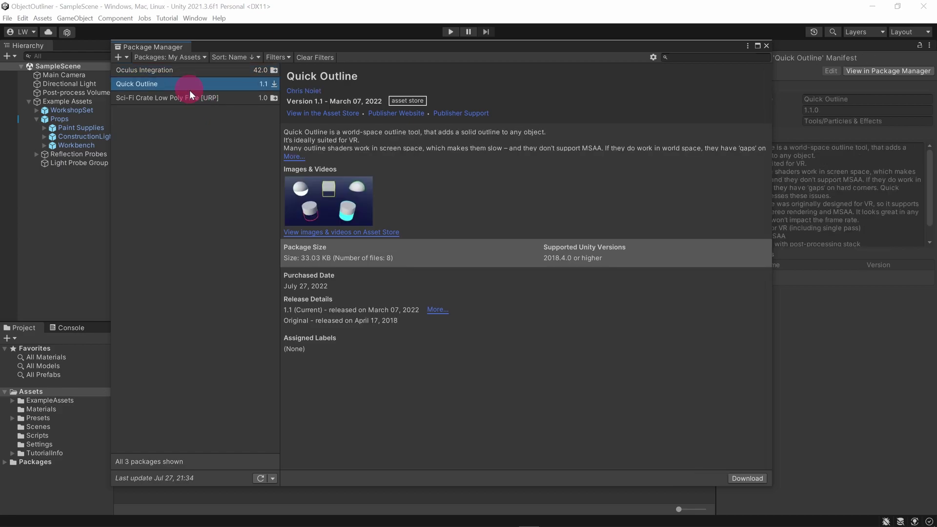
left_click(741, 476)
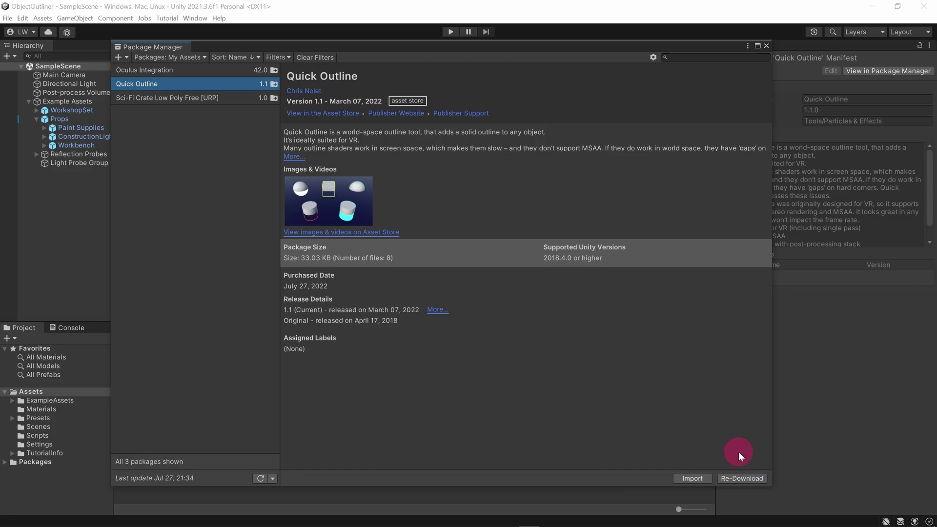
- Import all files of the Quick Outline package into the project and close the Package Manager
left_click(688, 479)
left_click(689, 478)
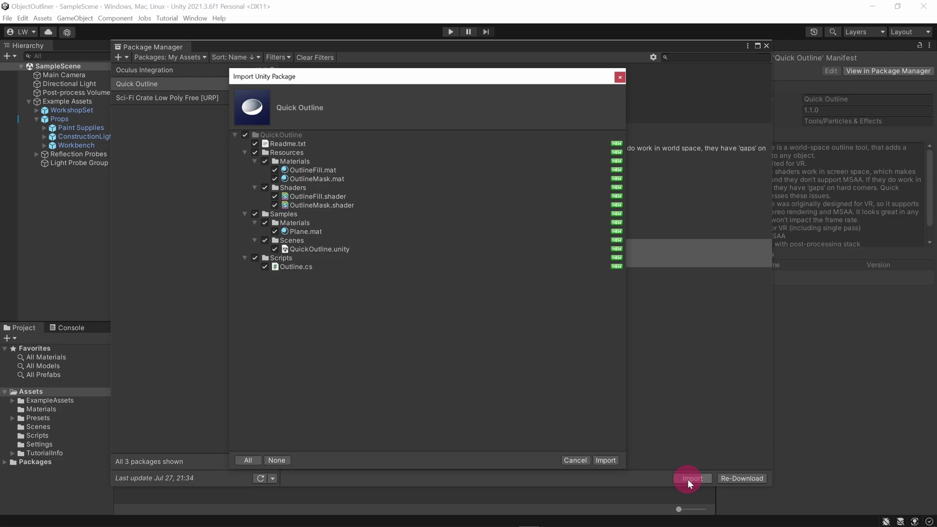
left_click(613, 461)
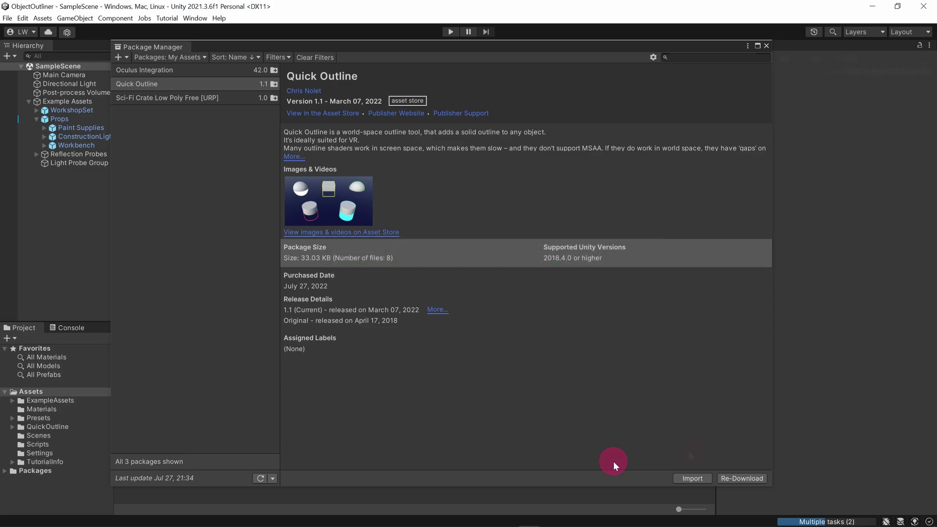
left_click(766, 46)
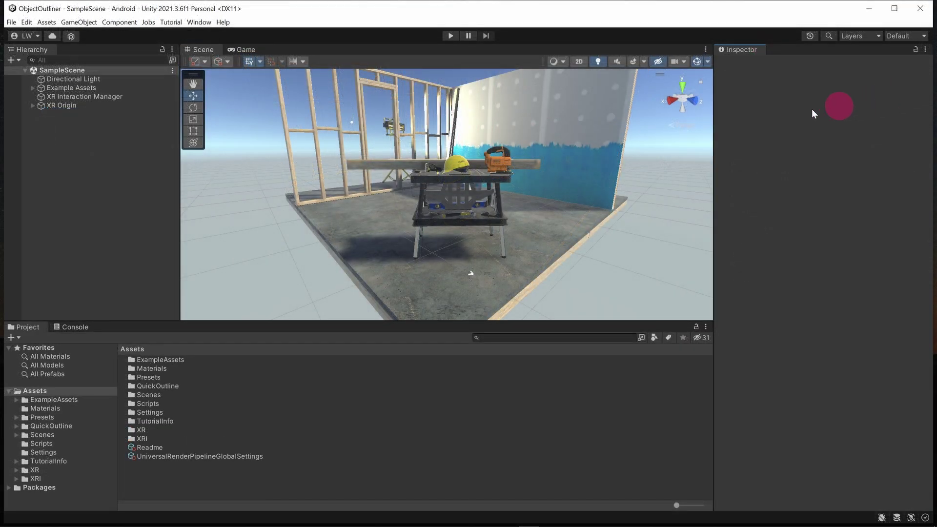
- Attach the Outline script from the QuickOutline Scripts folder to the Jigsaw on the workbench
left_click(502, 168)
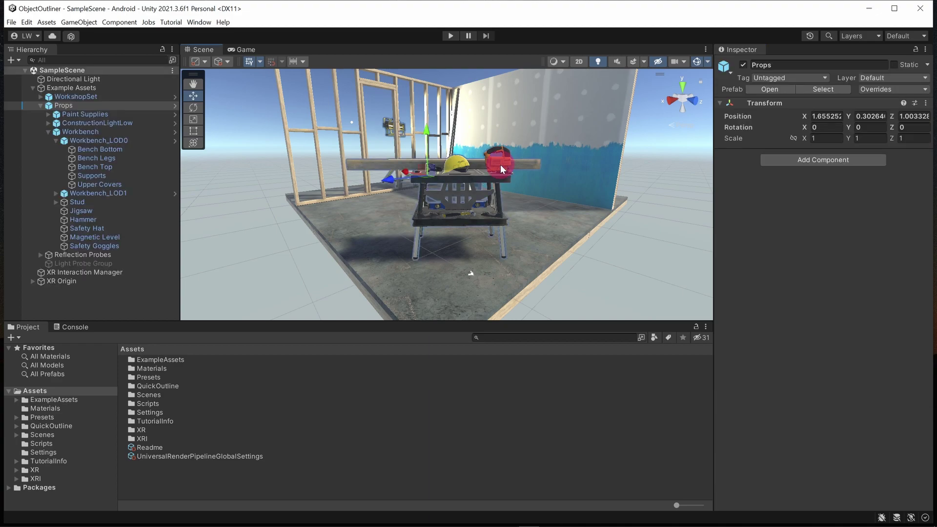
key("f")
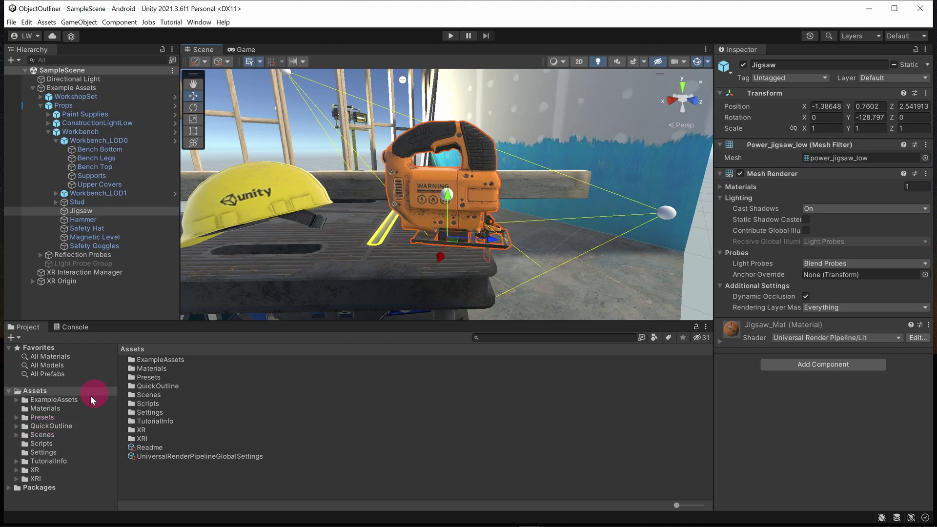
left_click(54, 426)
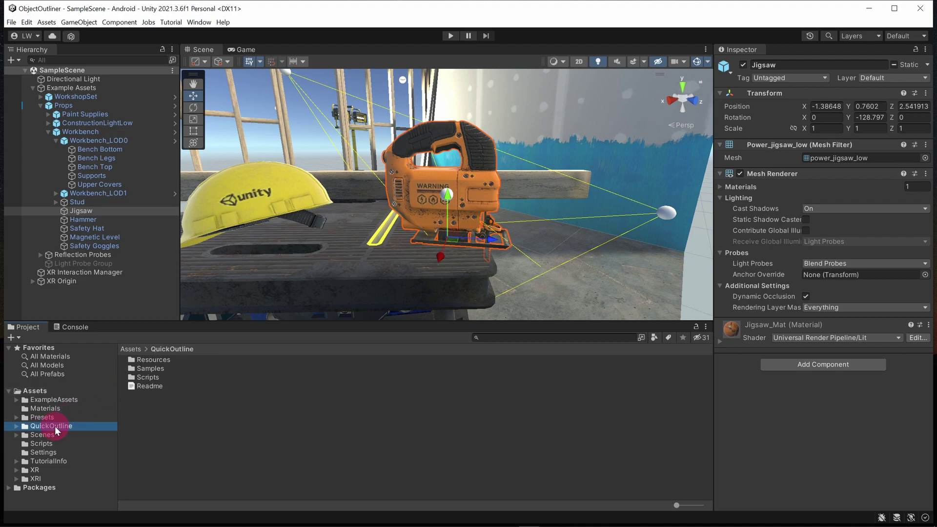
left_click(159, 378)
double_click(160, 377)
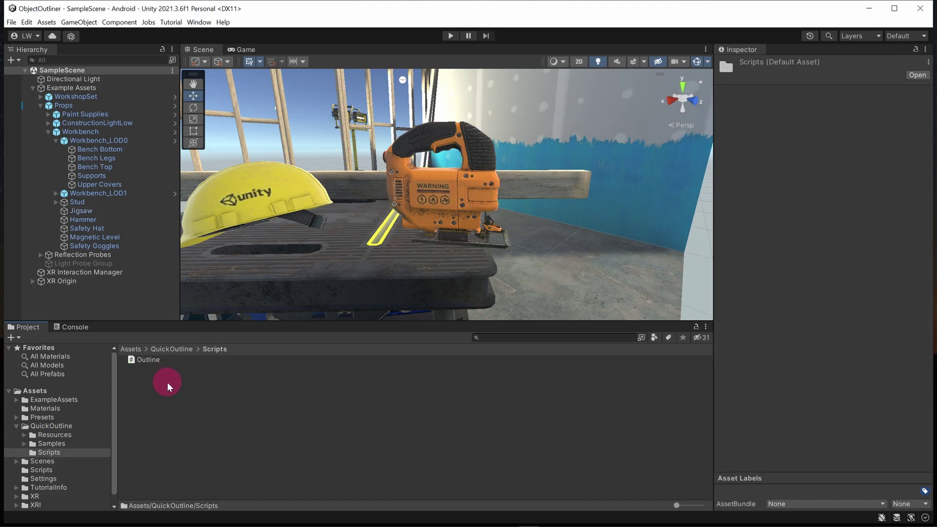
left_click(154, 361)
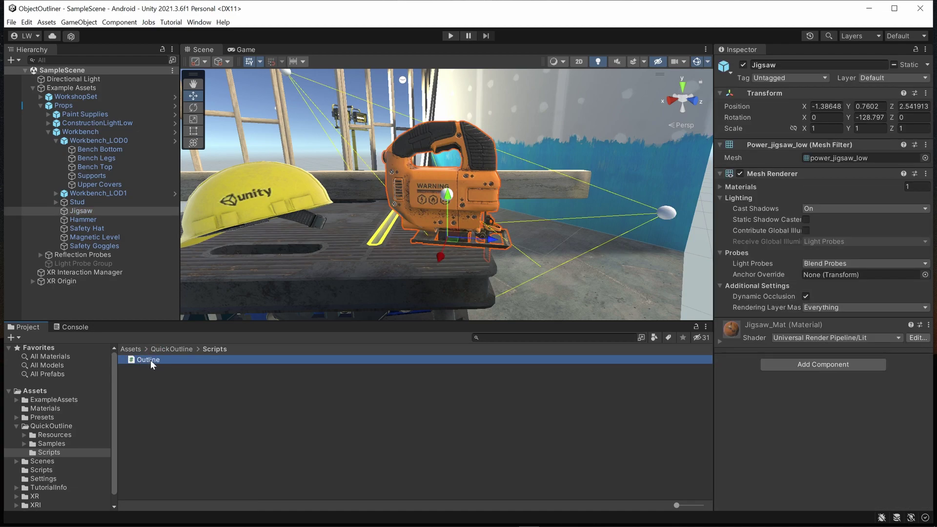
left_click_drag(150, 359, 765, 426)
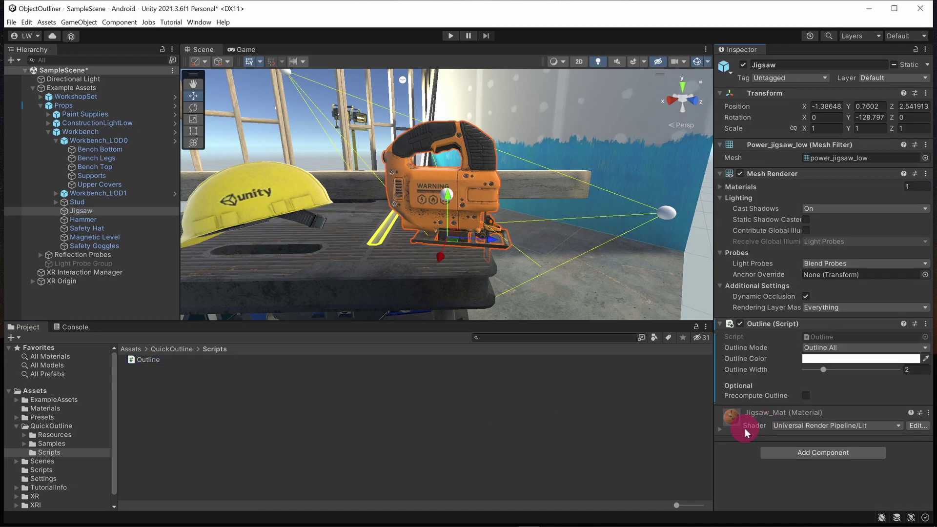
- Set the Jigsaw's Outline Color to magenta, hexadecimal EA1FBB
left_click(883, 358)
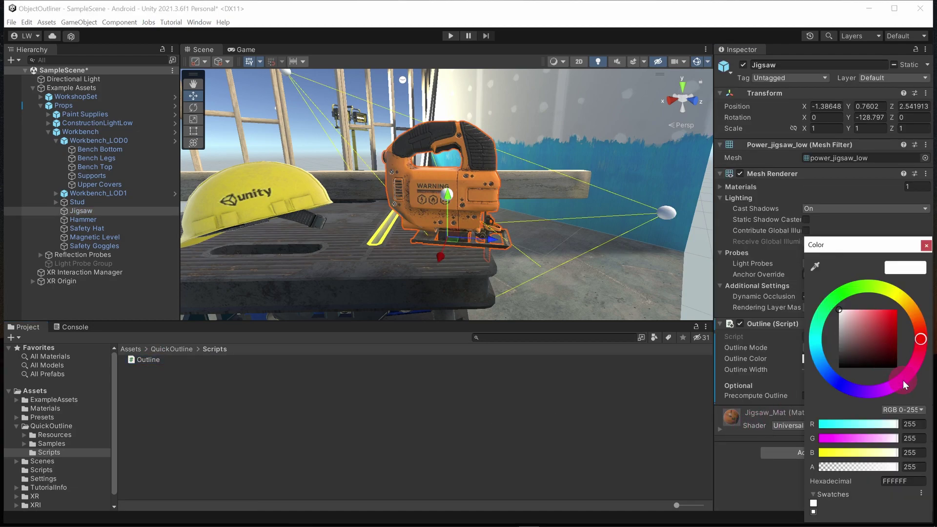
left_click(904, 377)
left_click(889, 314)
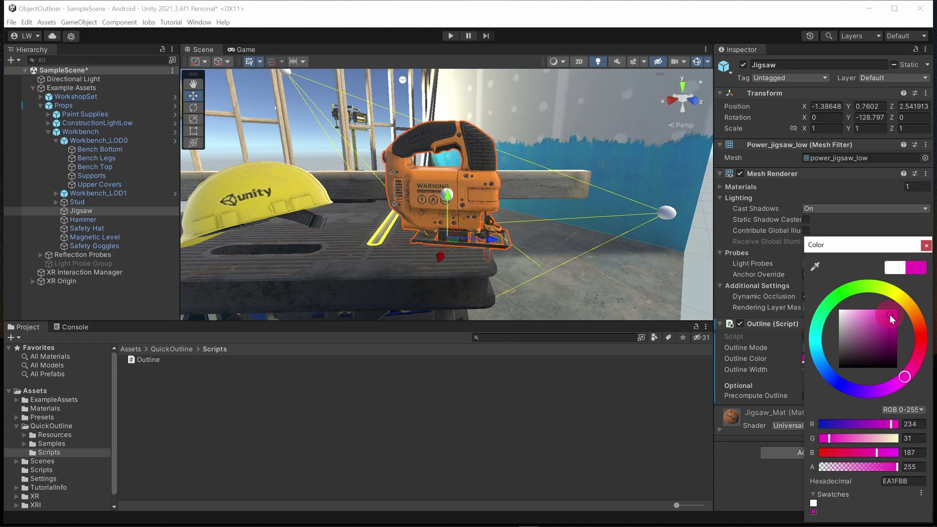
left_click(925, 245)
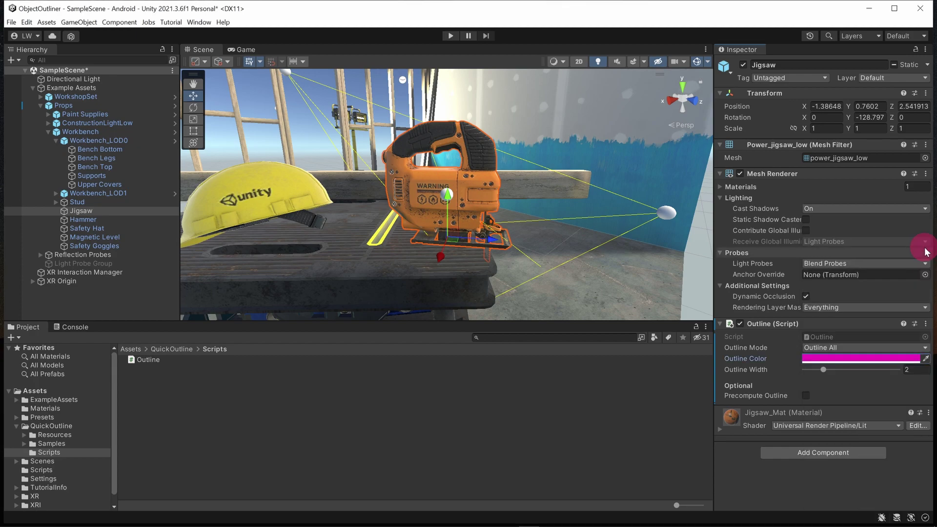
- Set the Jigsaw's Outline Width to 10 and enable Precompute Outline
left_click_drag(823, 370, 890, 370)
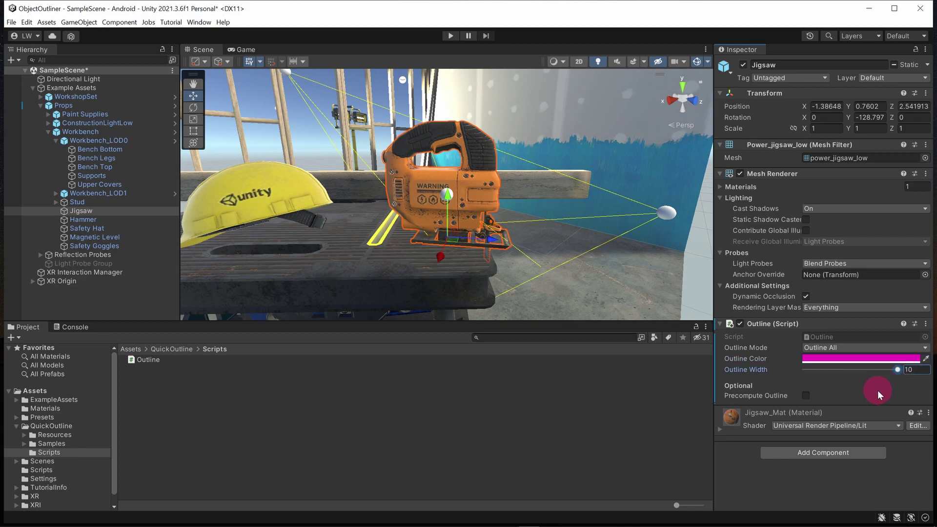
key("alt")
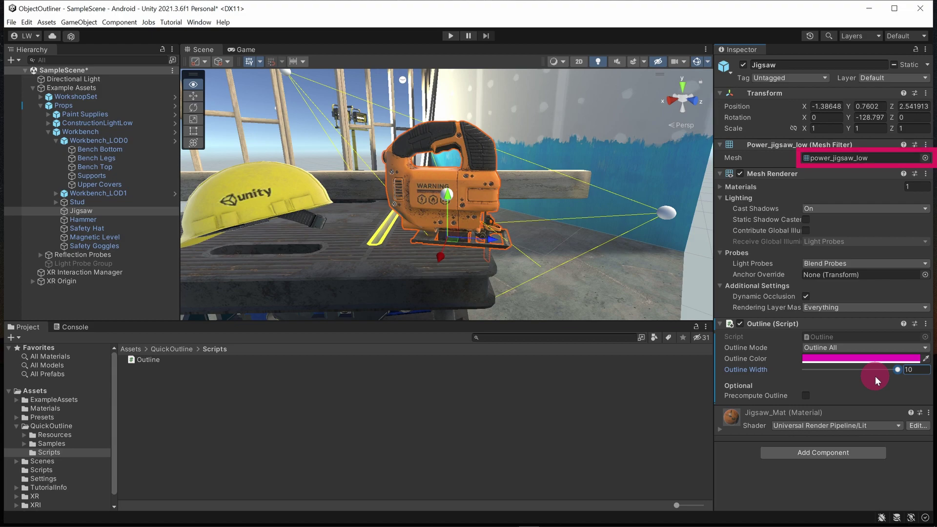
left_click(837, 390)
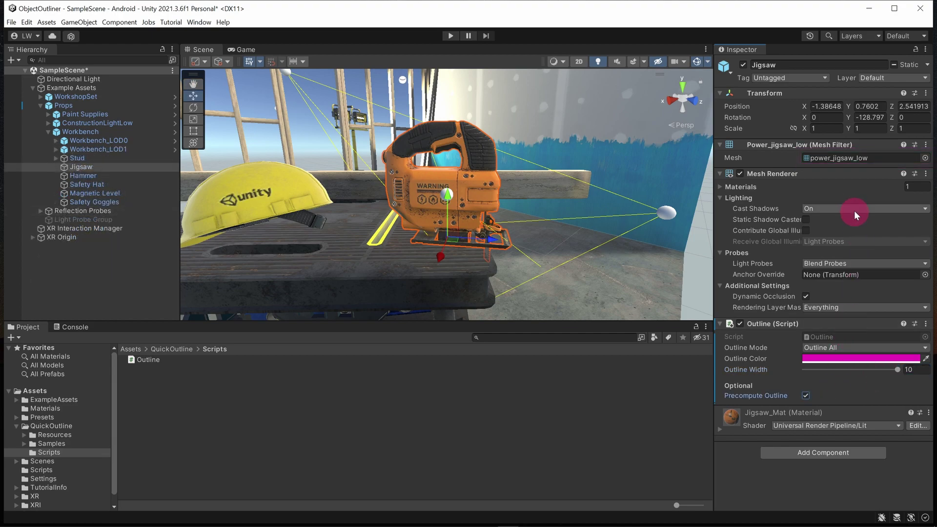
- Locate the jigsaw_low model behind the Jigsaw's mesh and enable Read/Write in its model import settings
left_click(848, 159)
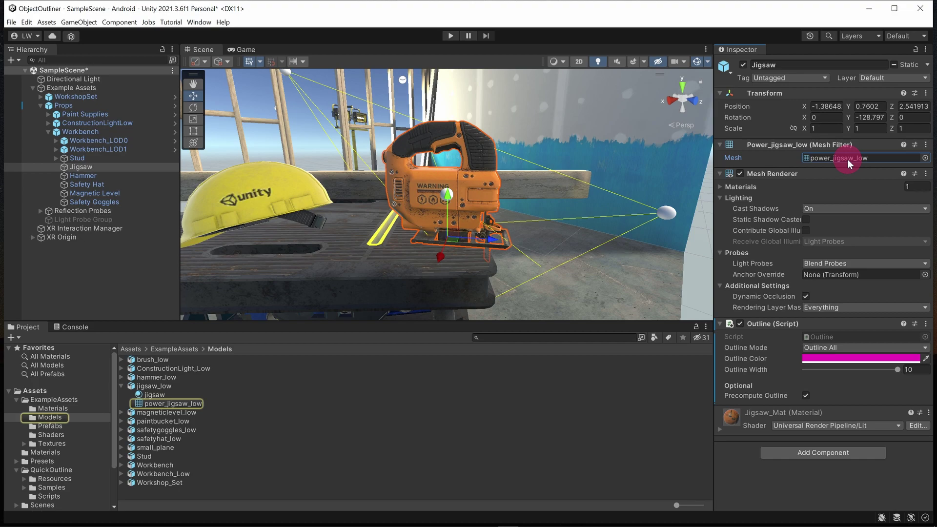
left_click(159, 386)
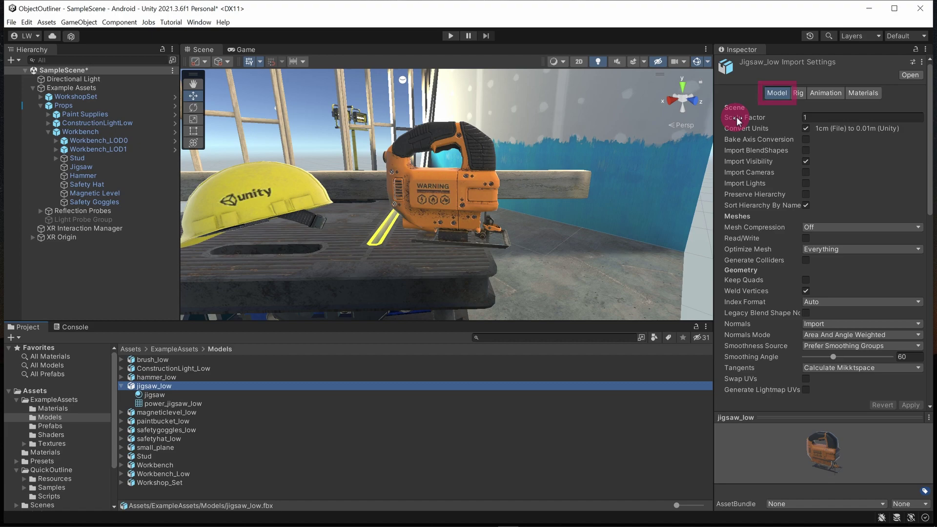
left_click(779, 100)
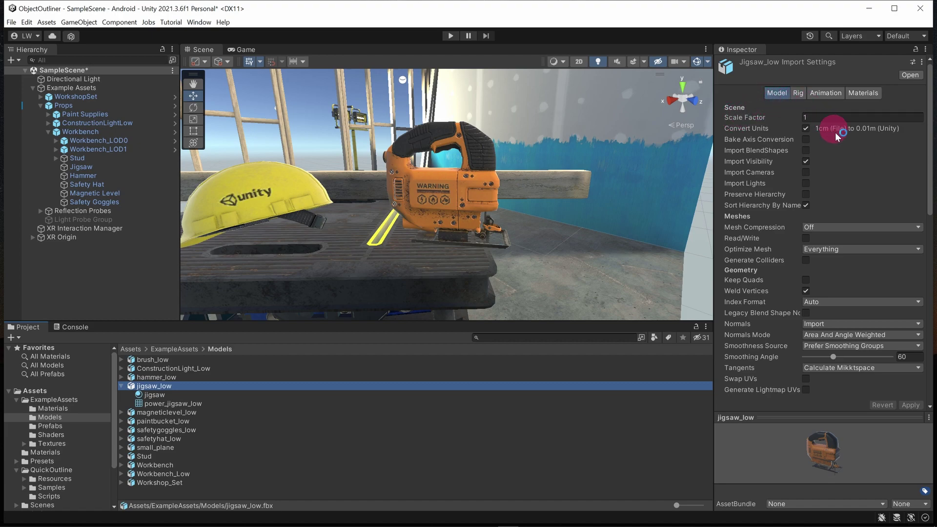
left_click(805, 239)
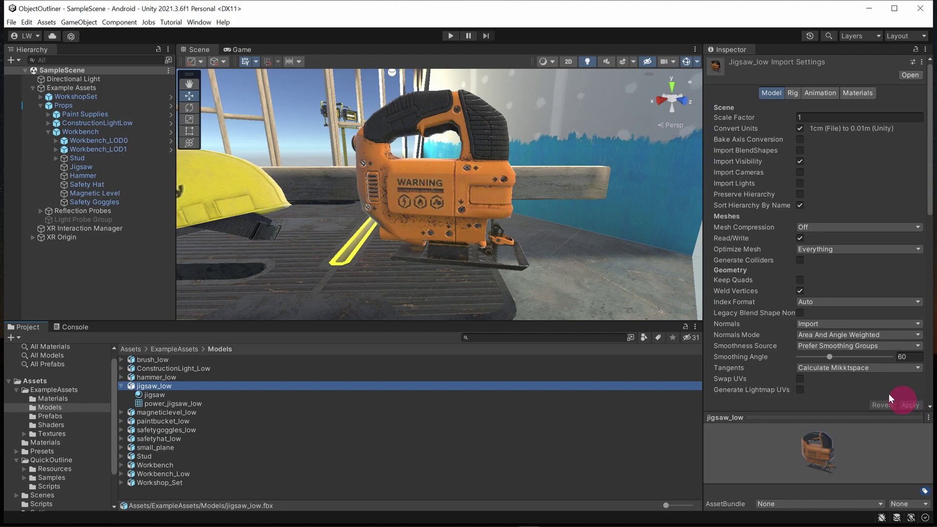
- Disable Optimize Mesh Data under Optimization in the project's Android Player settings and close the settings window
left_click(27, 23)
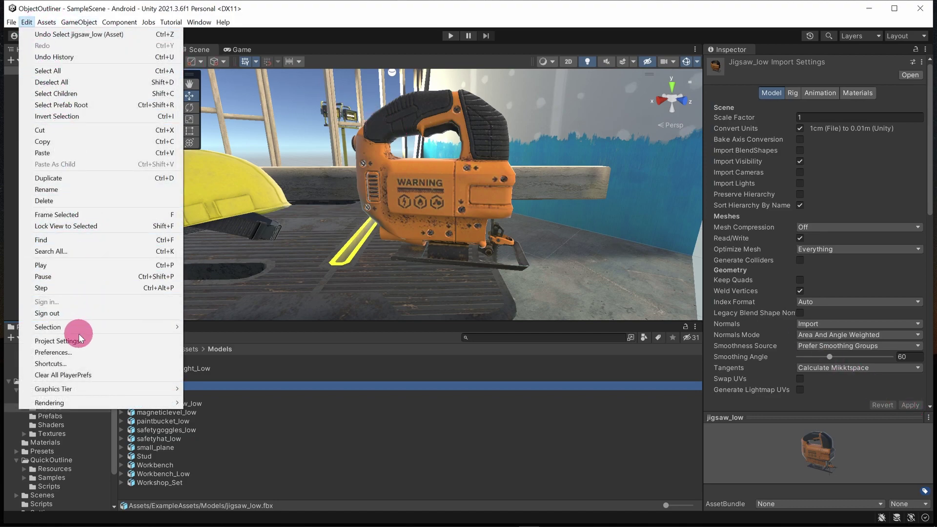
left_click(58, 341)
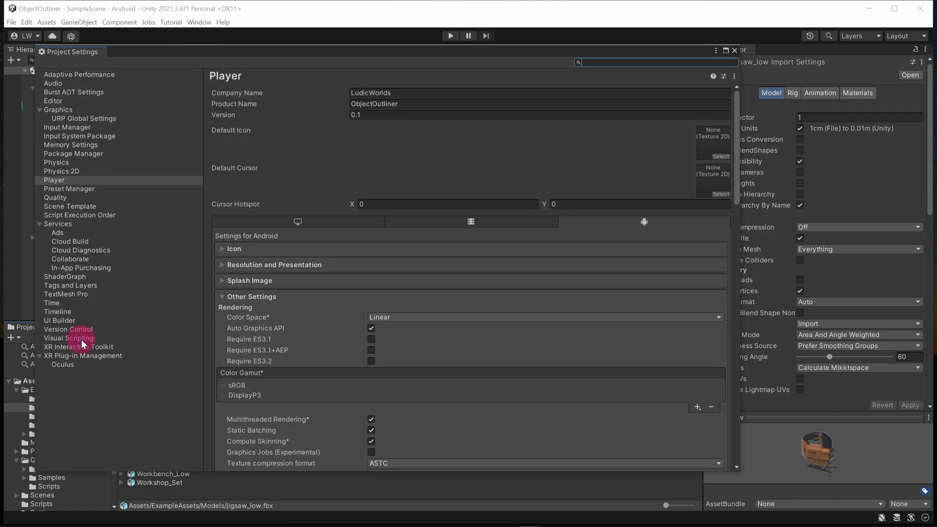
left_click(94, 179)
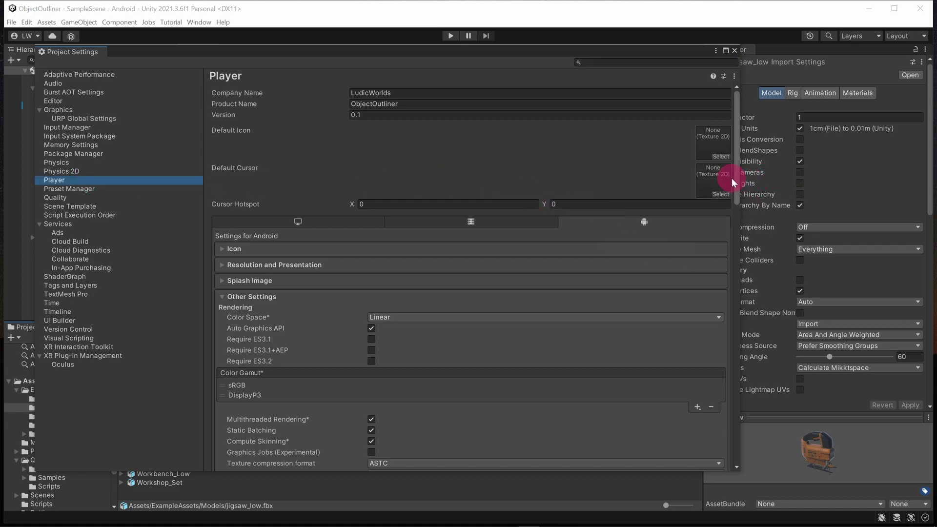
left_click_drag(732, 183, 731, 418)
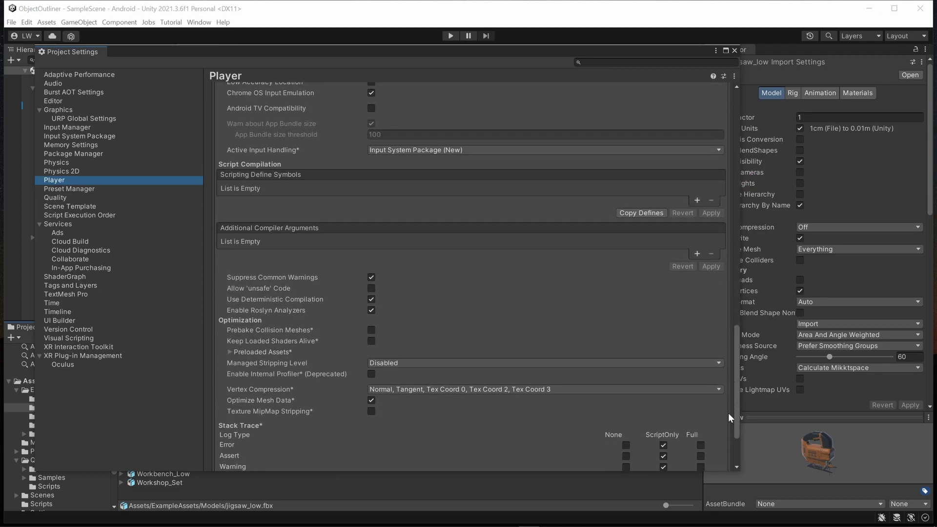
left_click(730, 417)
left_click(372, 402)
left_click(734, 50)
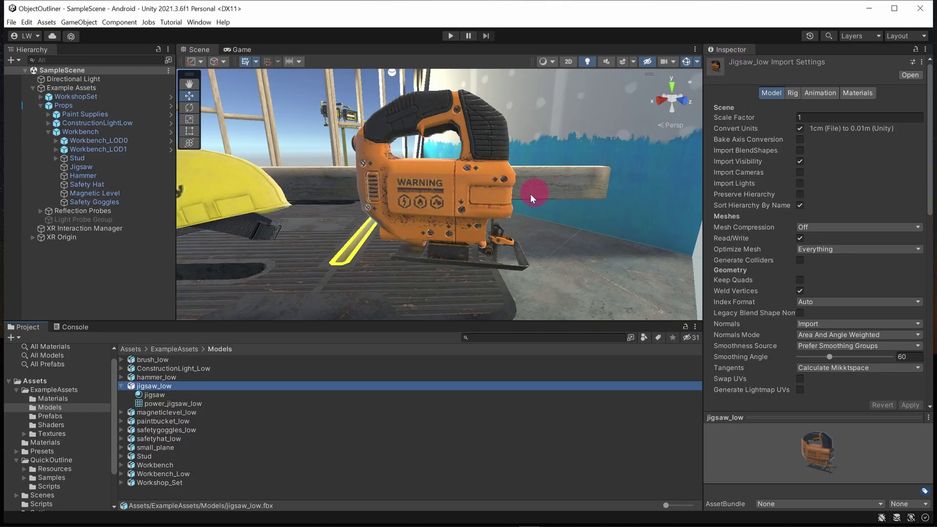
left_click(458, 207)
left_click(460, 206)
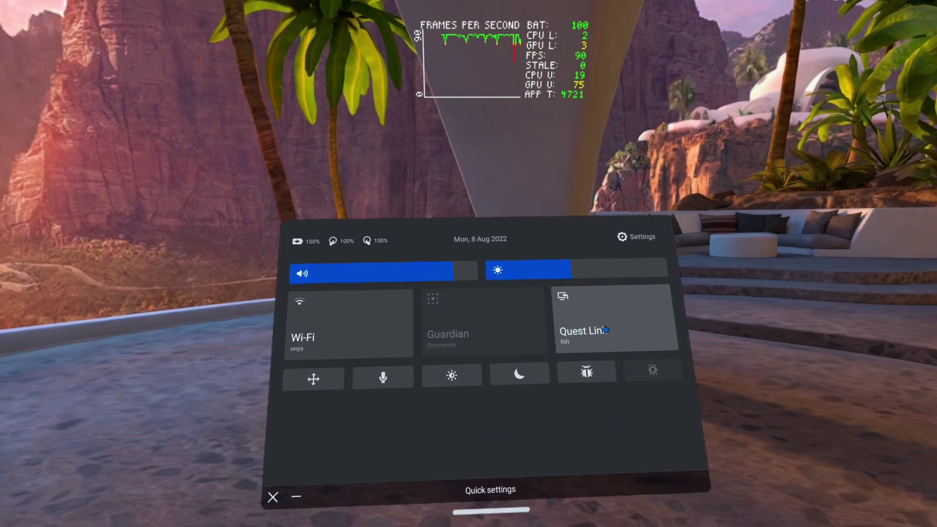
- Switch to the Quest headset and launch Quest Link with the connected Rift PC
left_click(606, 330)
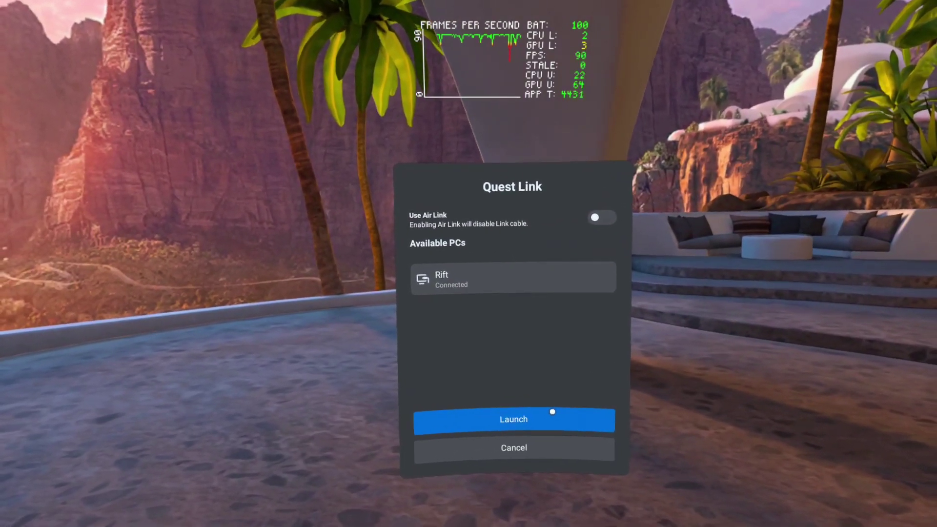
left_click(552, 411)
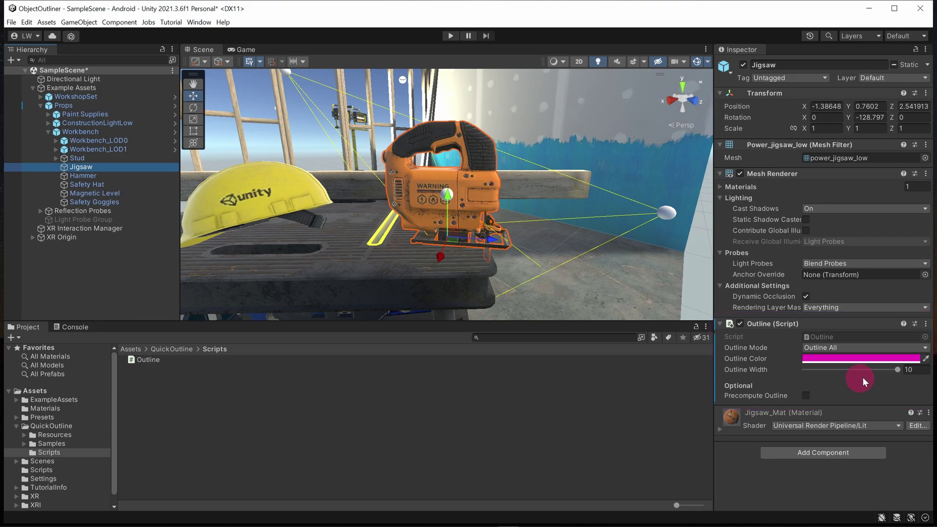
- Review the available Outline Mode options on the Jigsaw's Outline script, keeping Outline All, and run the scene in Play mode
left_click(924, 348)
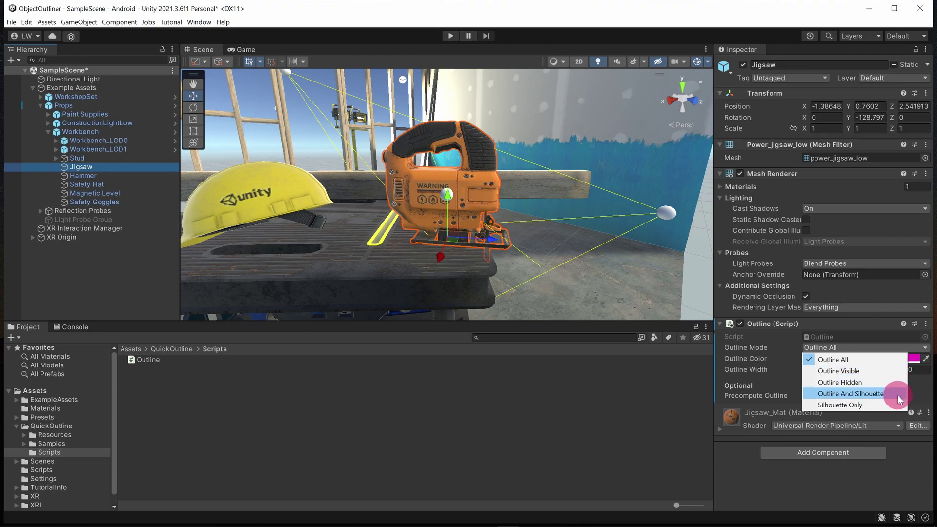
left_click(921, 395)
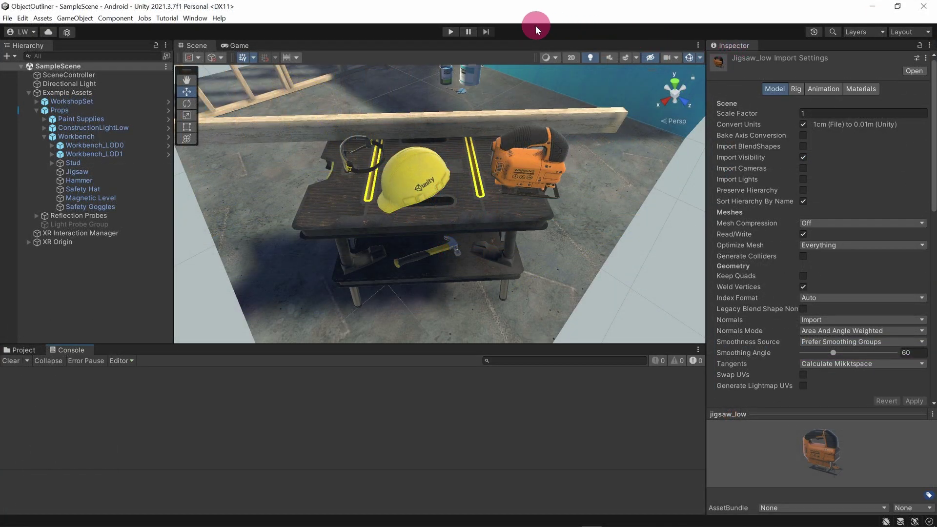
left_click(449, 32)
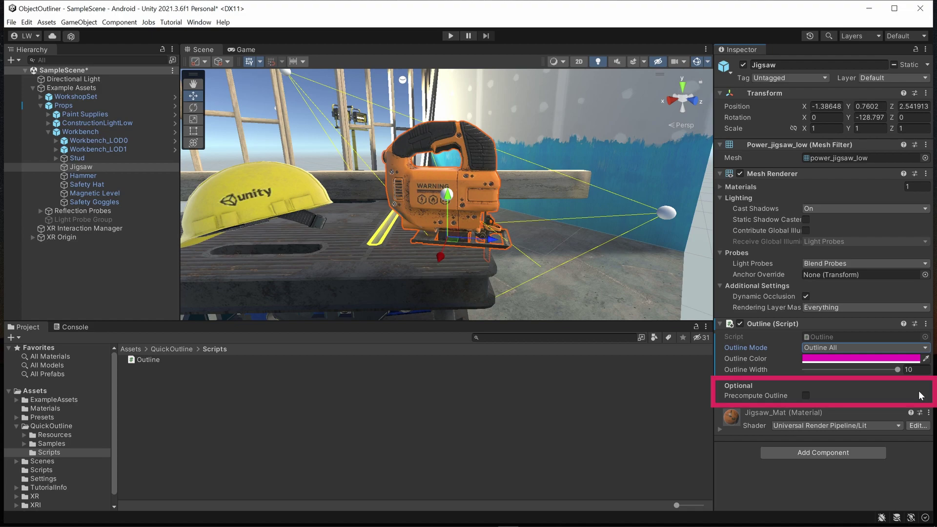
- Enable Precompute Outline on the Jigsaw's Outline script
left_click(806, 396)
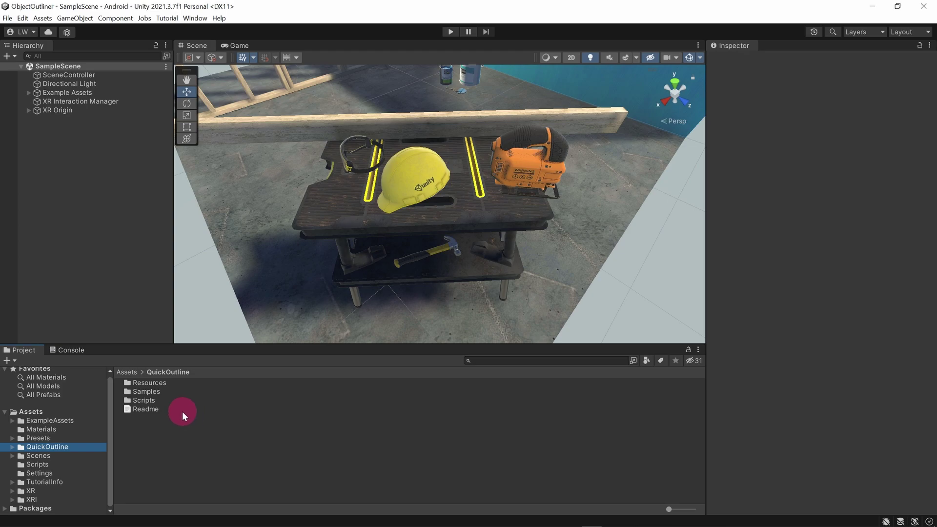
- Select the Readme file in the QuickOutline folder
left_click(182, 411)
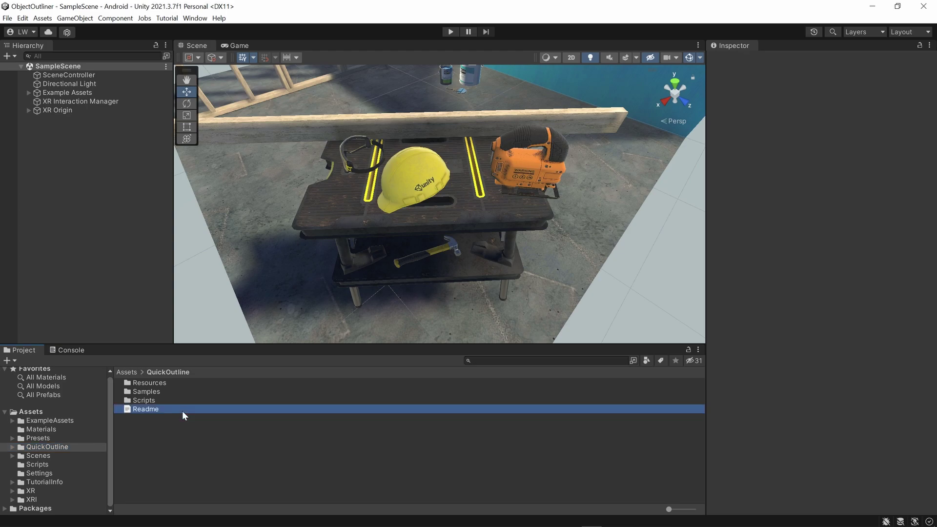